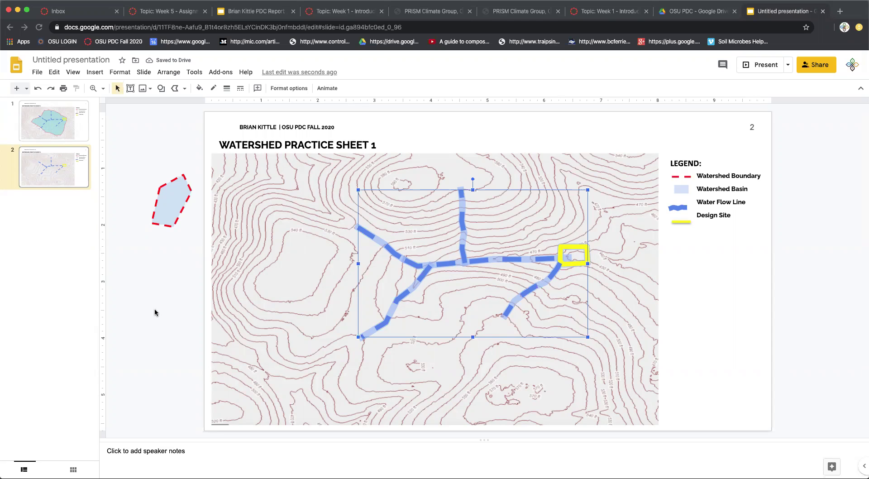
- Draw a small triangle under the legend's Design Site entry and fill it red
click(285, 229)
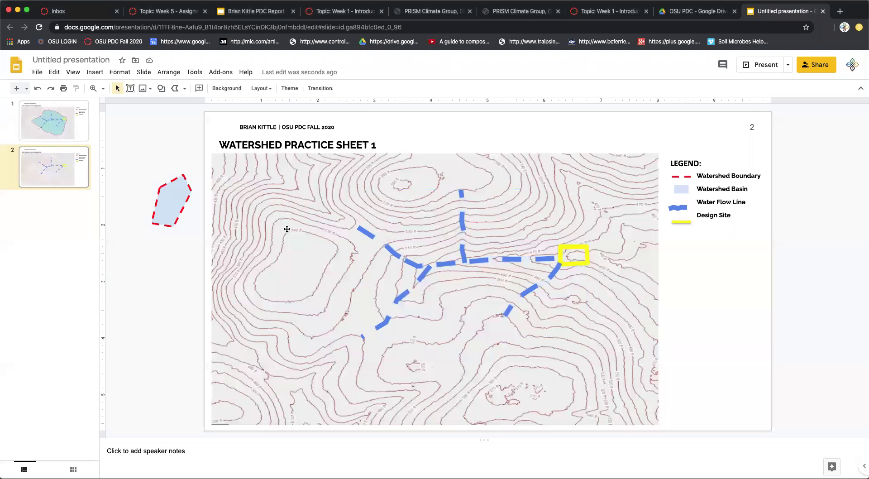
click(164, 90)
mouse_move(177, 105)
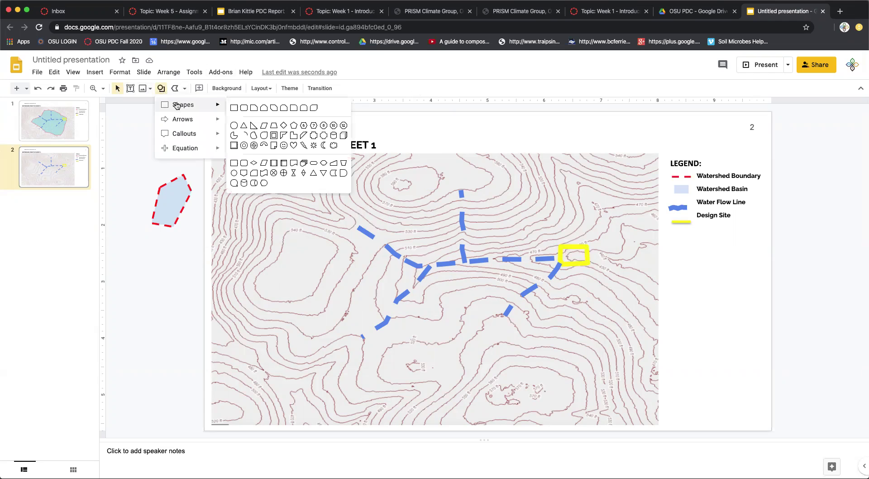
click(313, 172)
drag(676, 250, 684, 252)
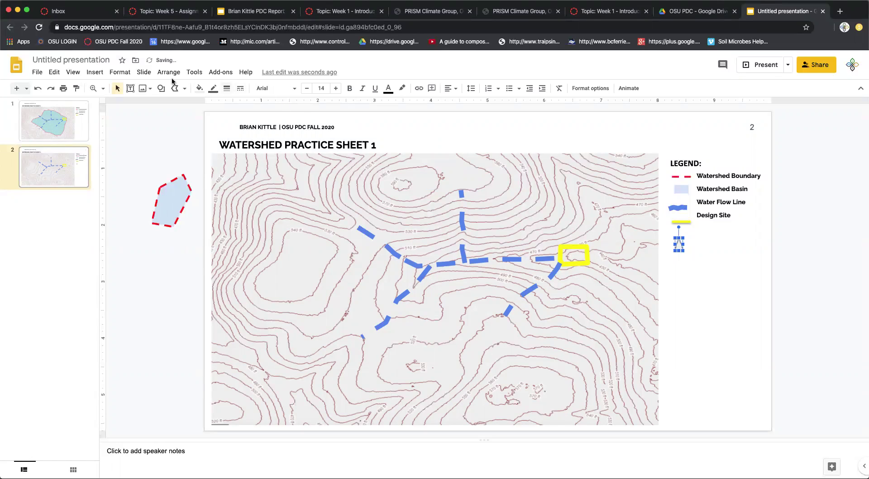
click(200, 88)
click(215, 148)
click(617, 298)
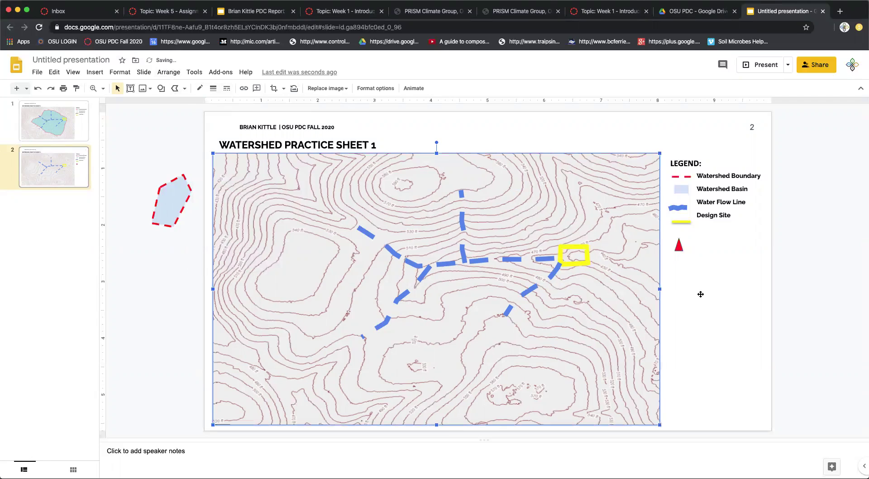
click(713, 230)
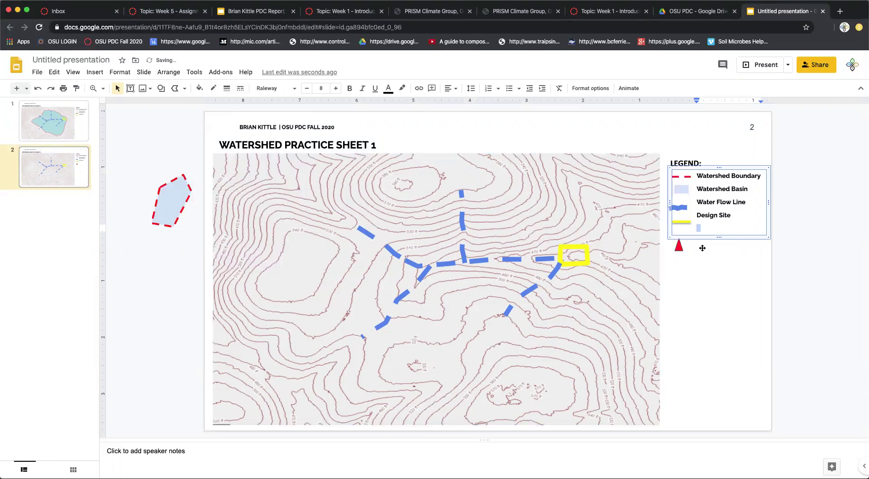
- Add a duplicate Design Site line to the legend, above Water Flow Line
click(696, 202)
key(Return)
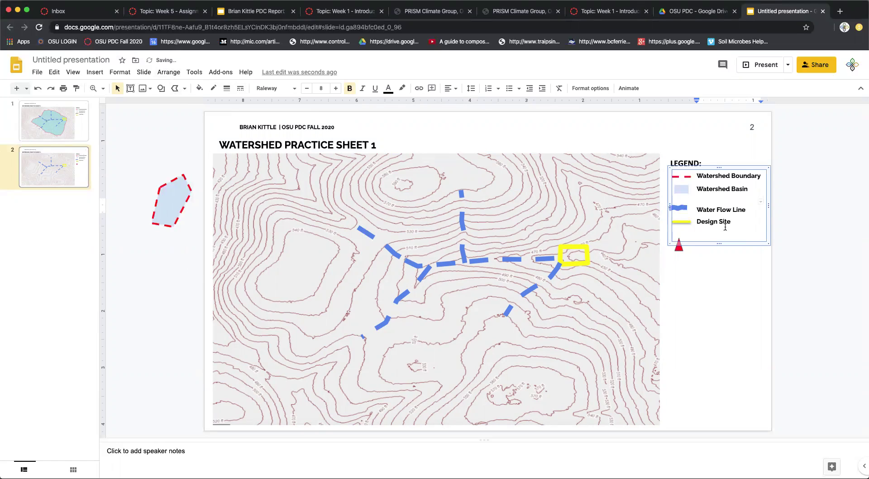
click(747, 223)
shift+click(730, 222)
key(super+c)
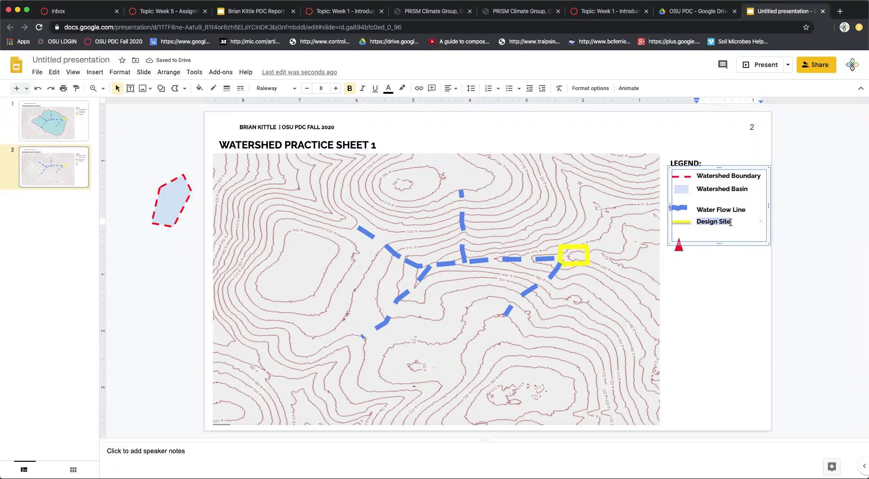
drag(731, 222, 738, 223)
key(Return)
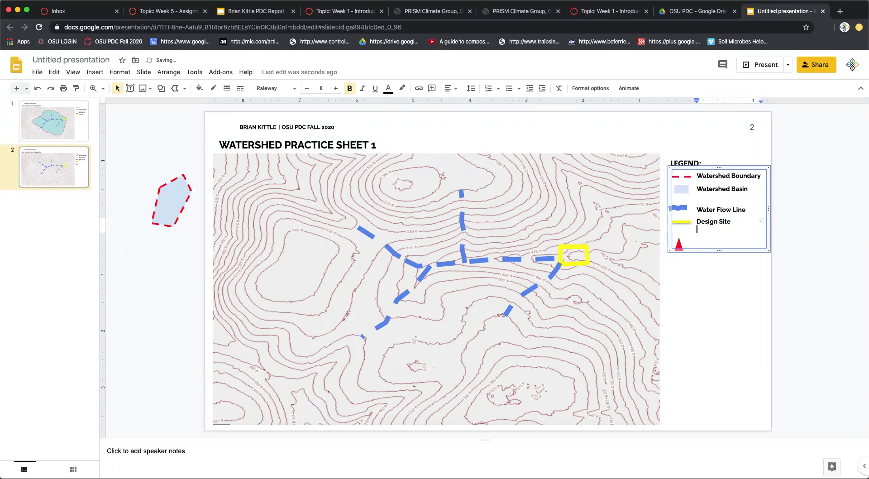
key(super+v)
- Move the red triangle beside the new legend line and relabel it 'High Points on the landscape'
click(679, 246)
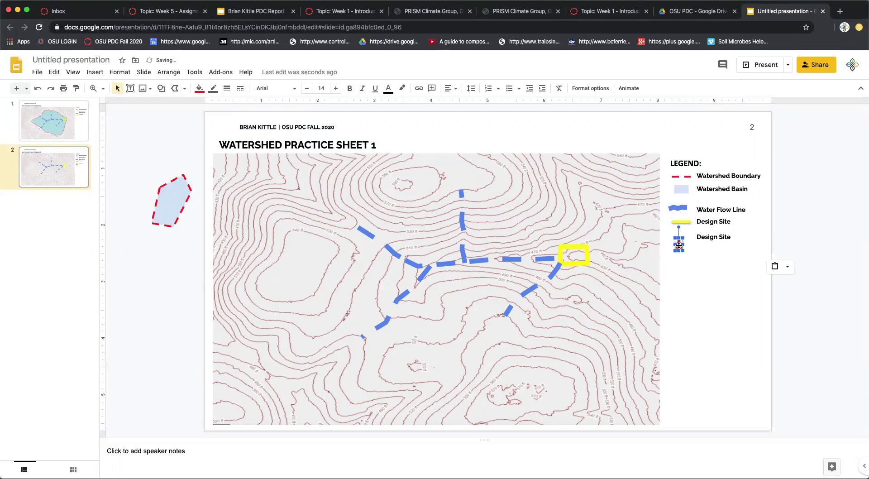
drag(679, 245, 681, 236)
click(710, 236)
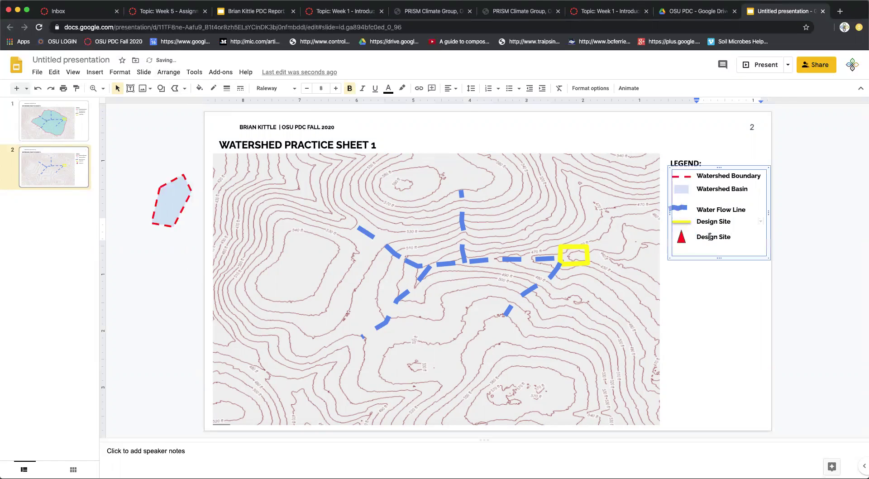
double_click(709, 237)
drag(731, 236, 694, 237)
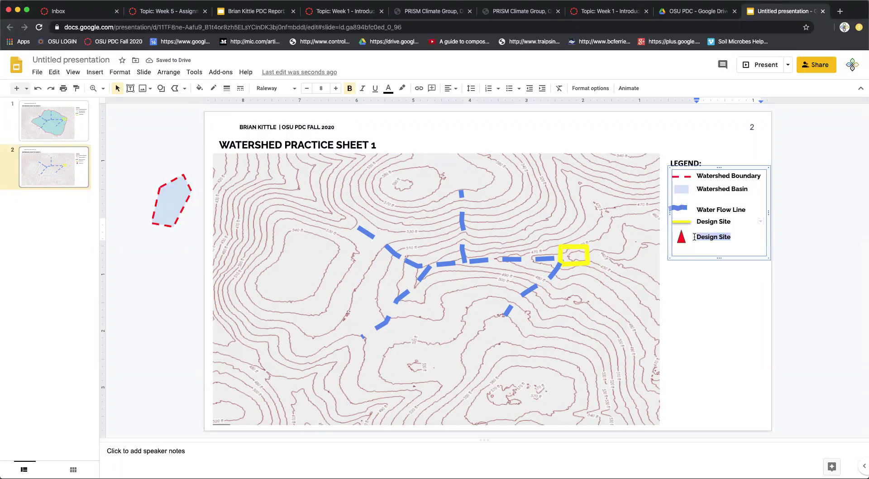
text(High Poi)
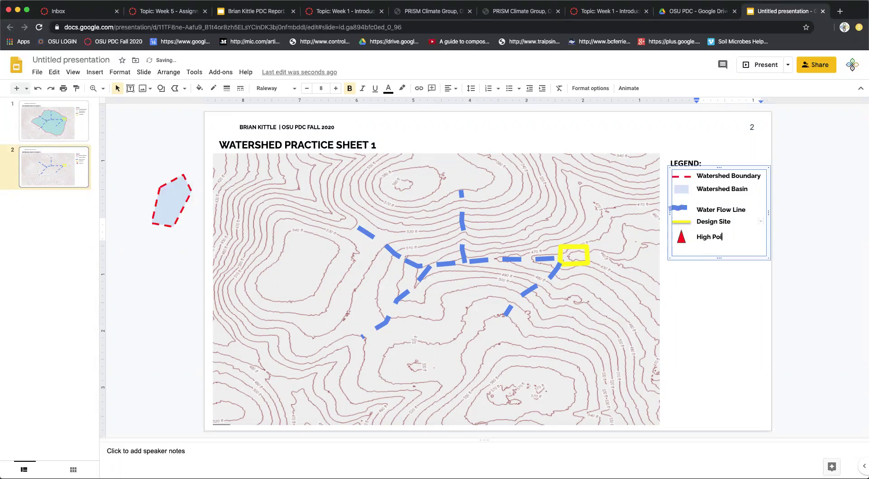
text(nbts)
text( on the land)
text(scap)
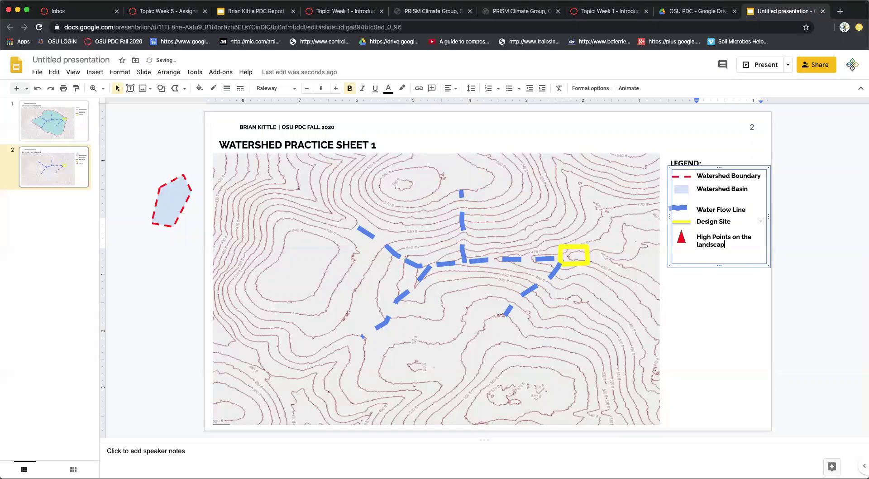
text(e)
- Duplicate the legend's red triangle and place a copy on the map's left hilltop
click(682, 240)
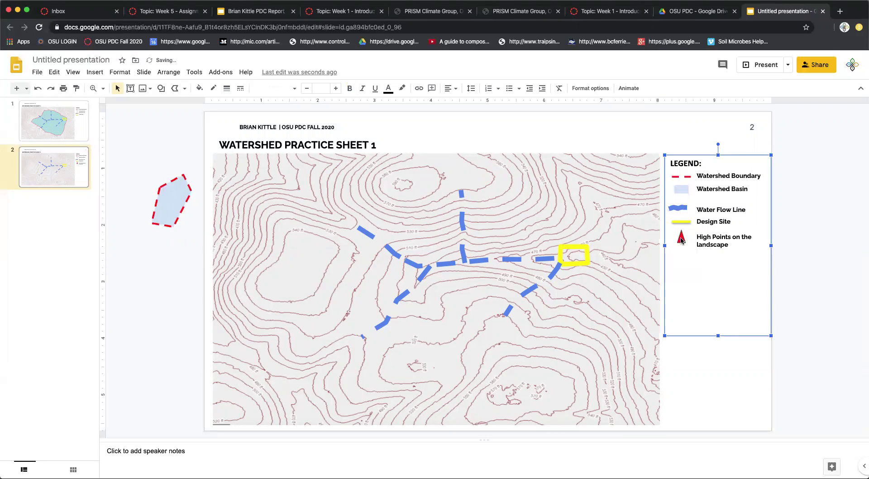
click(682, 240)
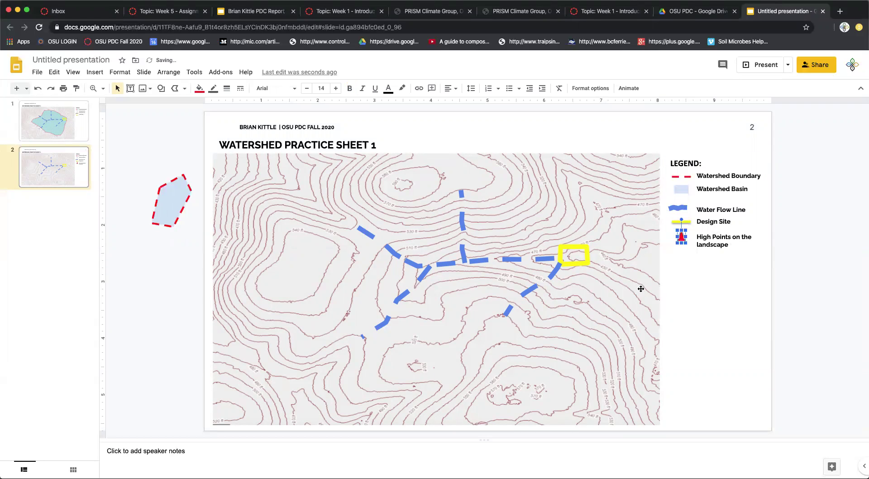
key(super+d)
key(super+d)
key(super+d)
key(super+d)
key(super+d)
key(super+d)
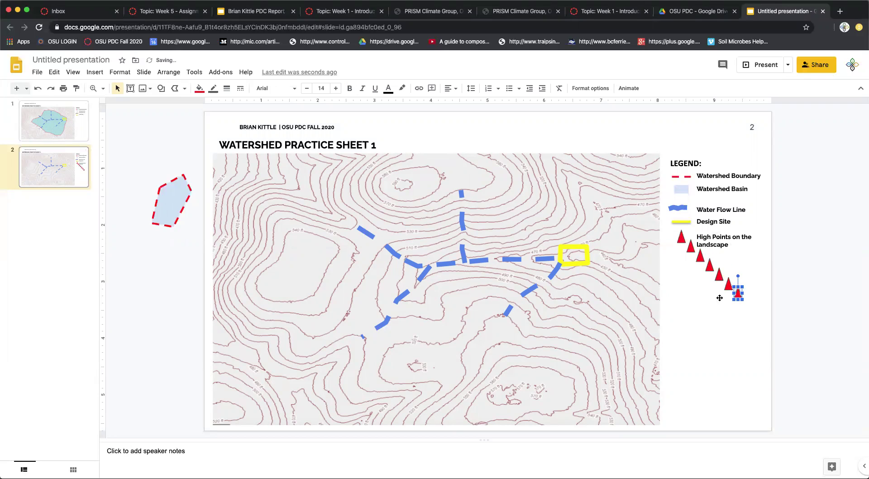
click(738, 295)
click(738, 295)
drag(737, 296, 287, 280)
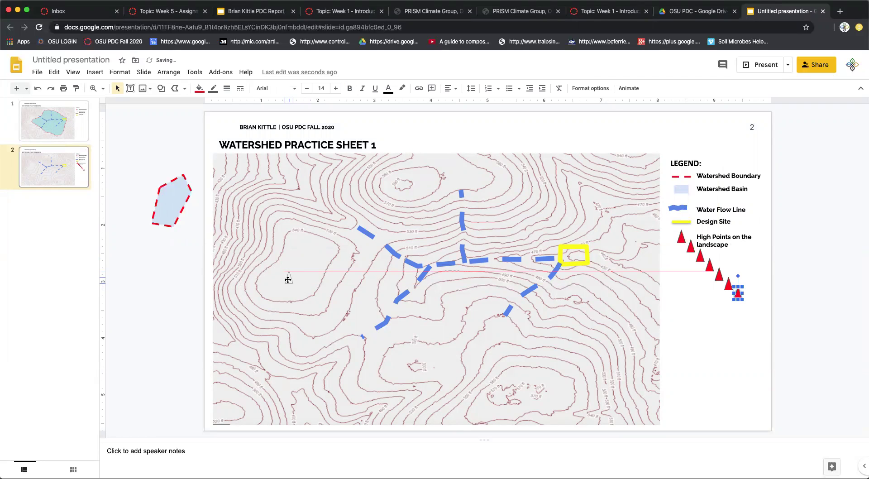
mouse_move(288, 280)
mouse_down()
mouse_move(300, 291)
mouse_move(339, 259)
mouse_move(285, 235)
mouse_move(259, 271)
mouse_move(283, 295)
mouse_move(359, 331)
mouse_move(306, 288)
mouse_move(257, 287)
mouse_move(287, 281)
mouse_move(301, 252)
mouse_move(291, 276)
mouse_up()
- Drag the remaining triangle copies onto five more hilltops across the contour map
drag(728, 284, 308, 247)
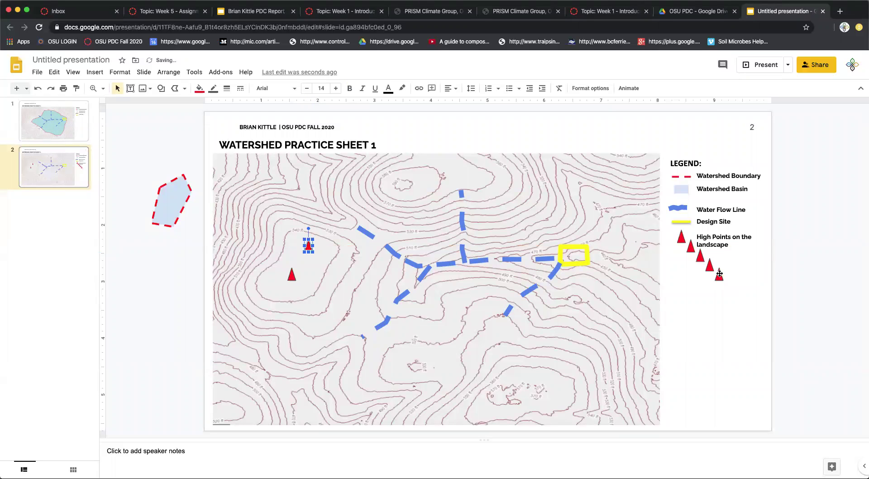
drag(719, 273, 403, 184)
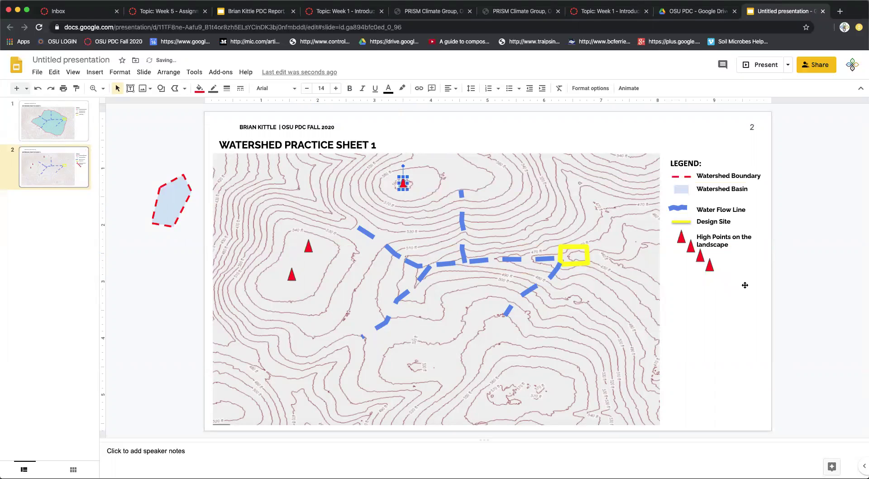
drag(710, 267, 415, 363)
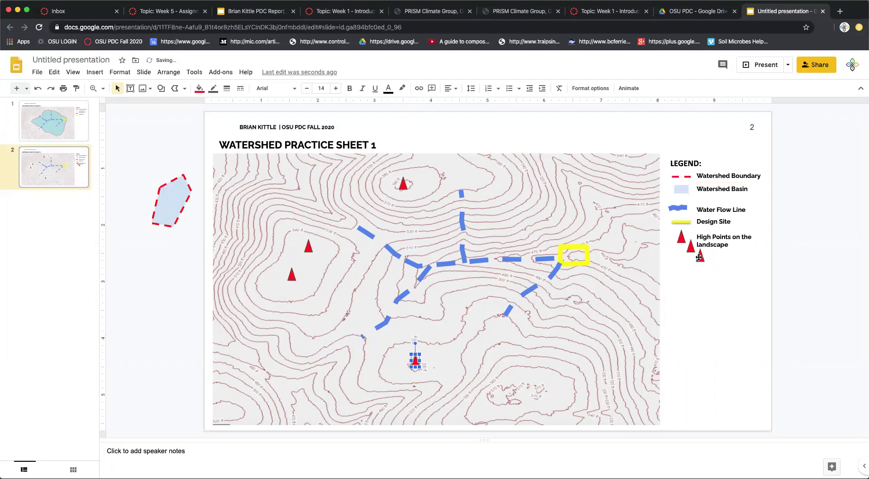
drag(699, 257, 501, 390)
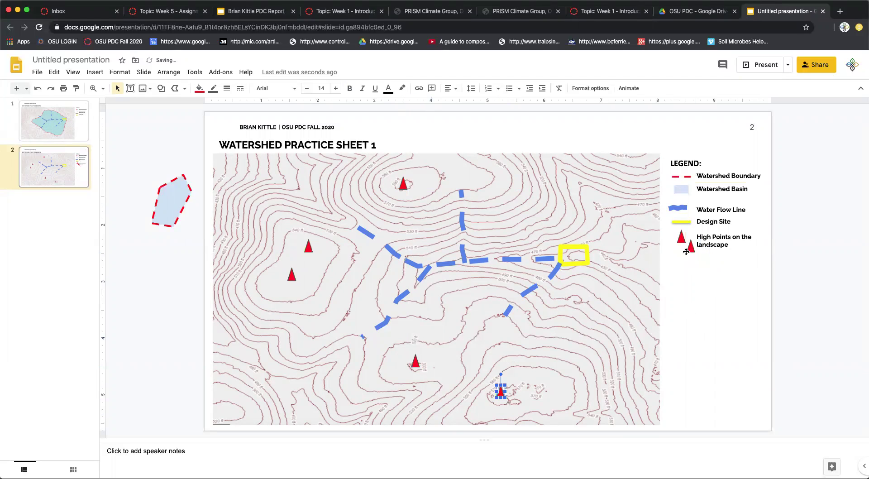
drag(687, 250, 541, 385)
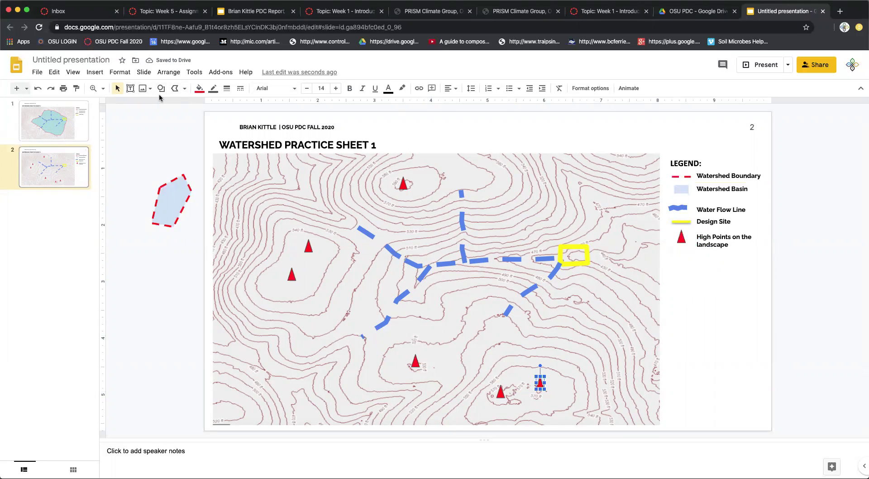
- Start a polyline at the design site and trace it north along the ridge to the northern high point
click(184, 91)
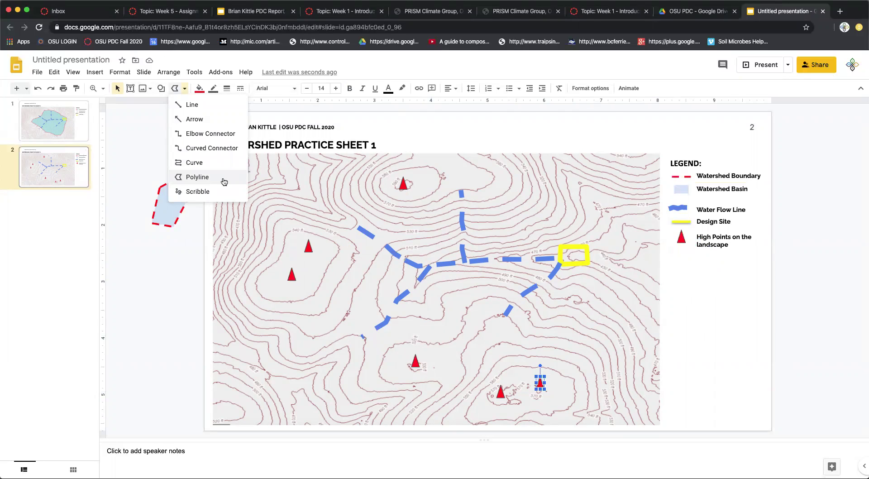
click(192, 179)
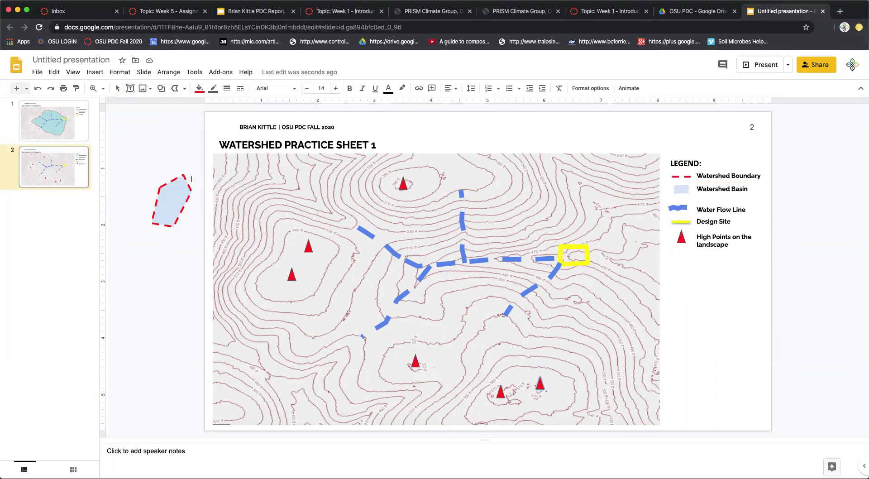
click(586, 245)
click(502, 194)
click(492, 181)
click(443, 178)
click(403, 186)
- Continue the outline through the upper-left and lower-right high points, closing it at the design site
click(309, 247)
click(352, 308)
click(393, 347)
click(500, 394)
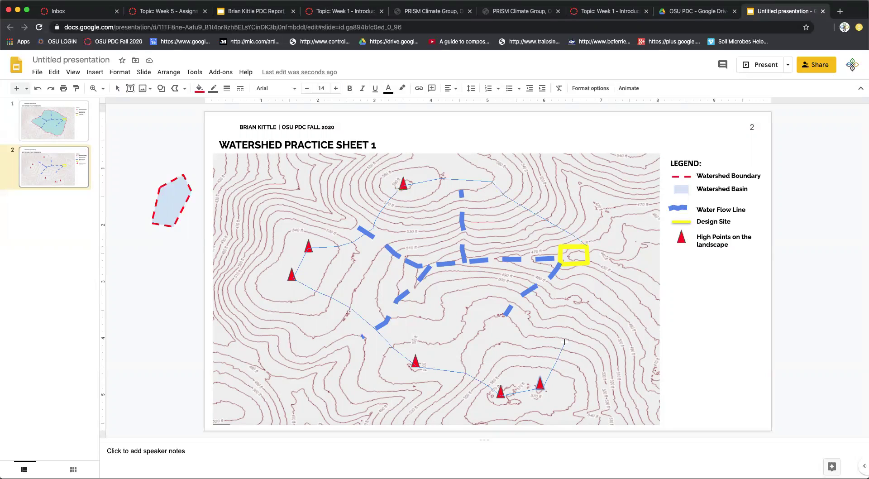
click(577, 316)
click(589, 265)
click(587, 247)
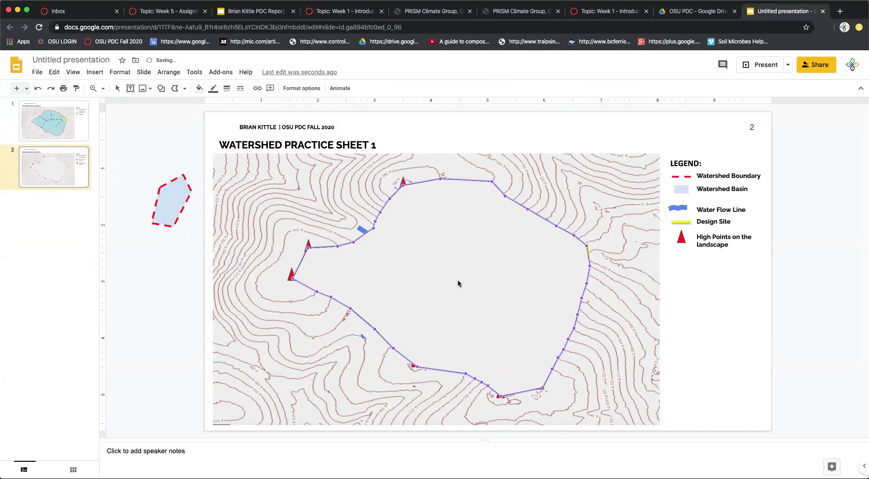
- Give the watershed outline a thicker 3px dashed border
click(501, 250)
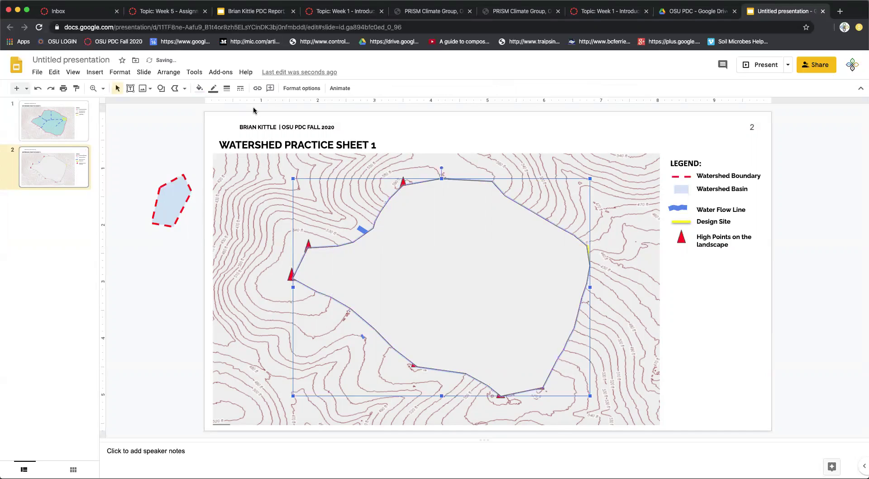
click(228, 89)
click(243, 134)
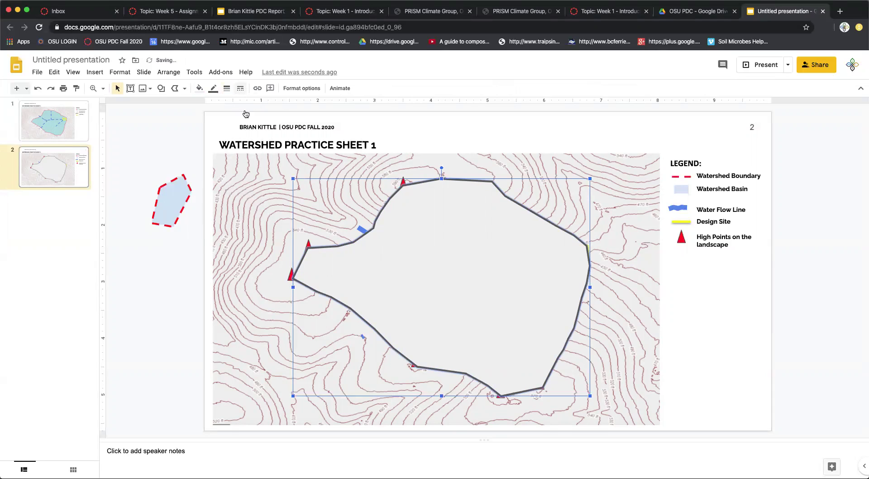
click(240, 89)
click(259, 133)
- Make the dashed border red, leaving the interior fill unchanged
click(200, 88)
click(213, 151)
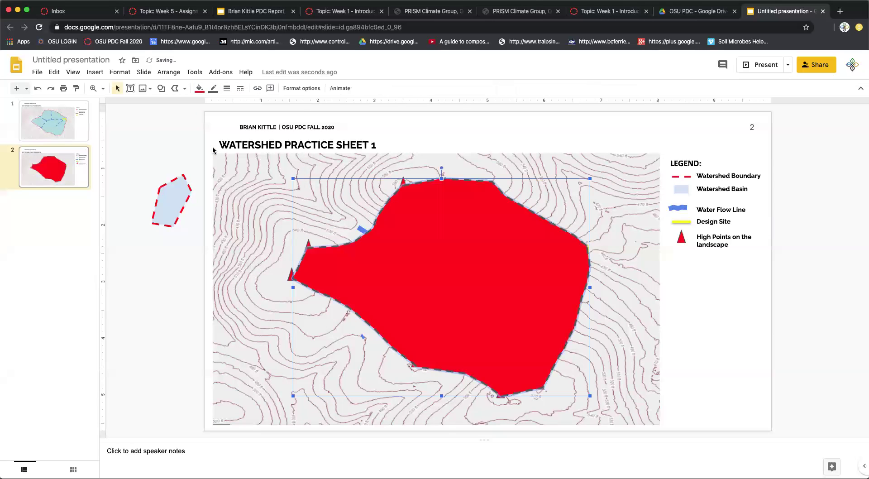
key(super+z)
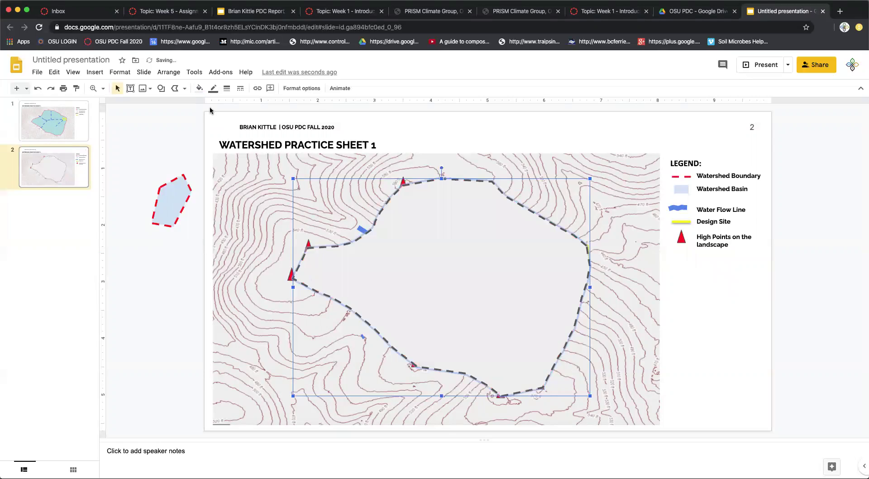
click(213, 88)
click(228, 132)
click(199, 88)
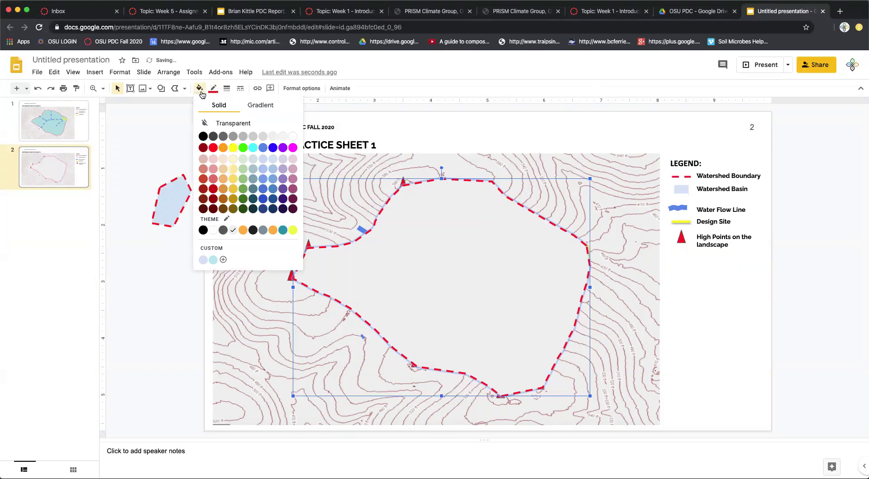
- Fill the basin with a custom translucent light cyan (#51dee084)
click(223, 261)
mouse_move(453, 297)
mouse_down()
mouse_move(396, 297)
mouse_move(438, 300)
mouse_up()
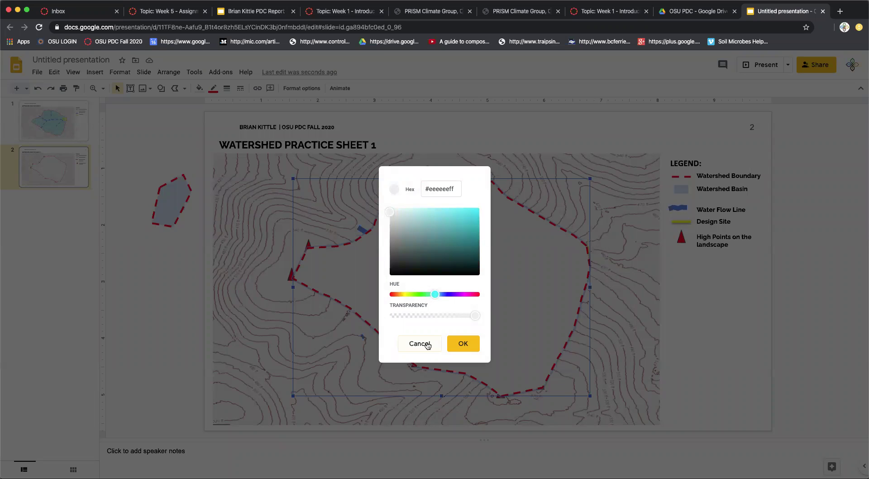
drag(393, 316, 436, 318)
drag(391, 211, 411, 218)
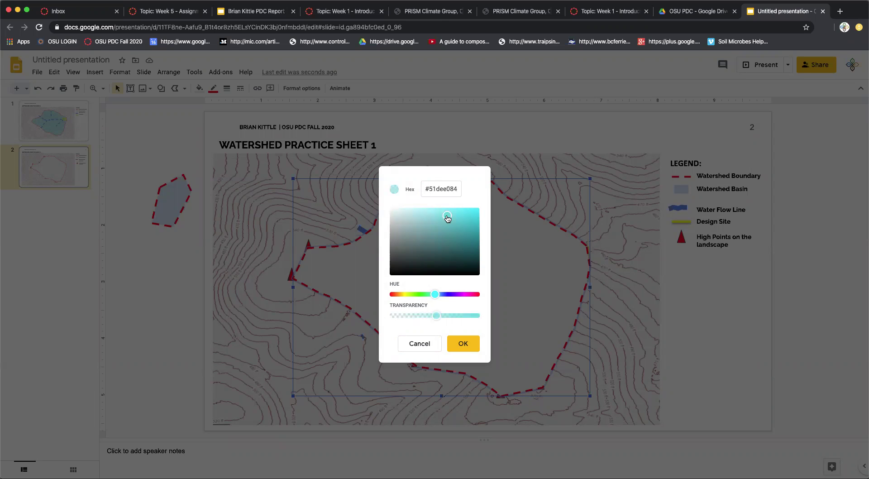
click(447, 218)
click(466, 343)
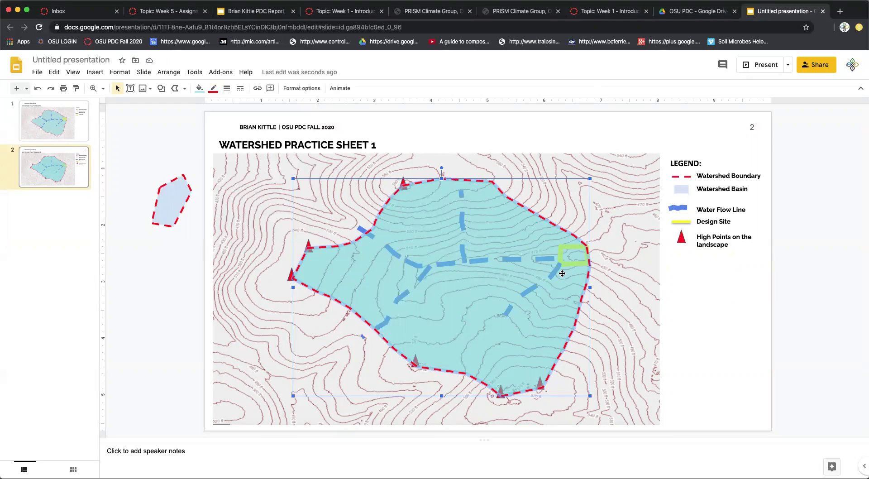
- Reorder the basin shape: send it backward twice, then bring it forward once
right_click(497, 236)
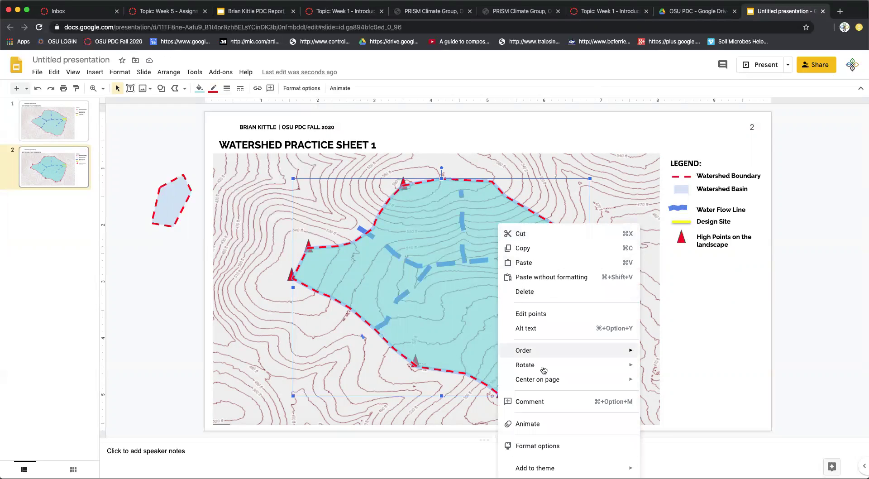
mouse_move(551, 351)
click(691, 383)
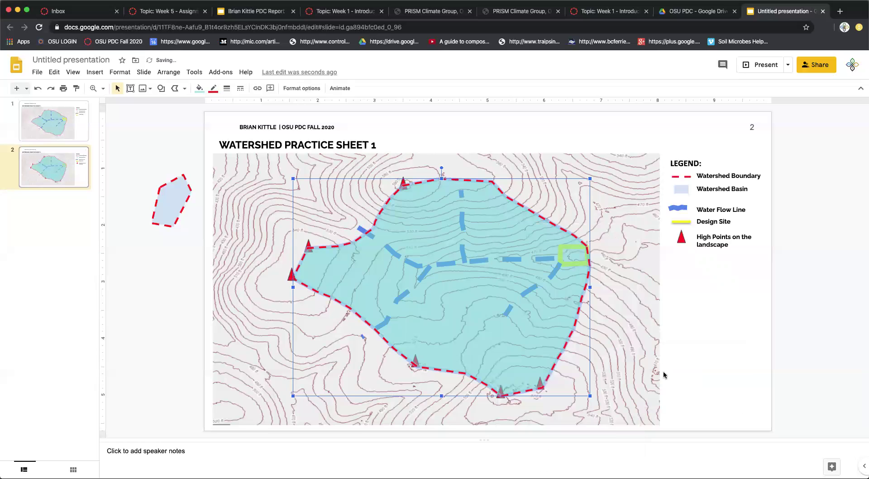
right_click(473, 292)
mouse_move(582, 356)
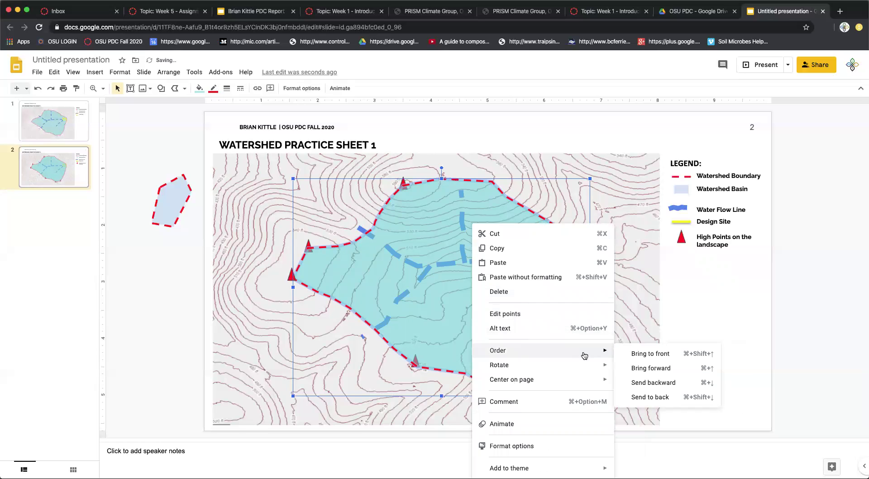
click(673, 383)
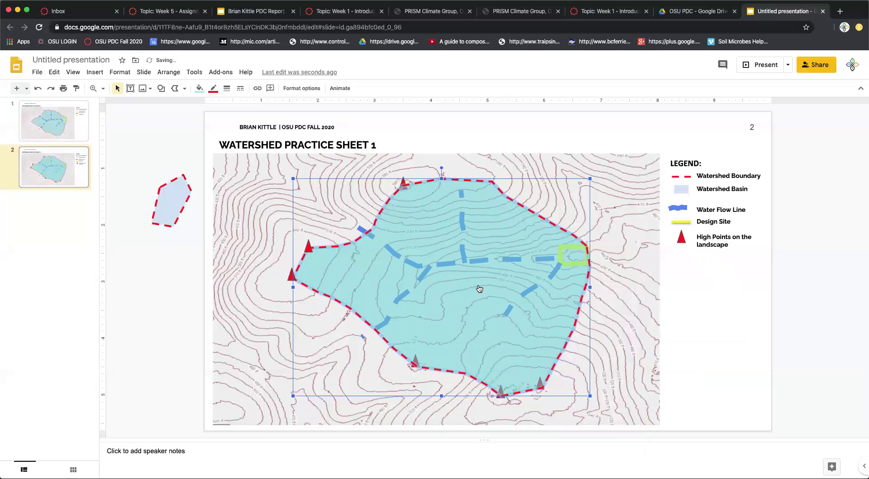
right_click(480, 289)
mouse_move(573, 350)
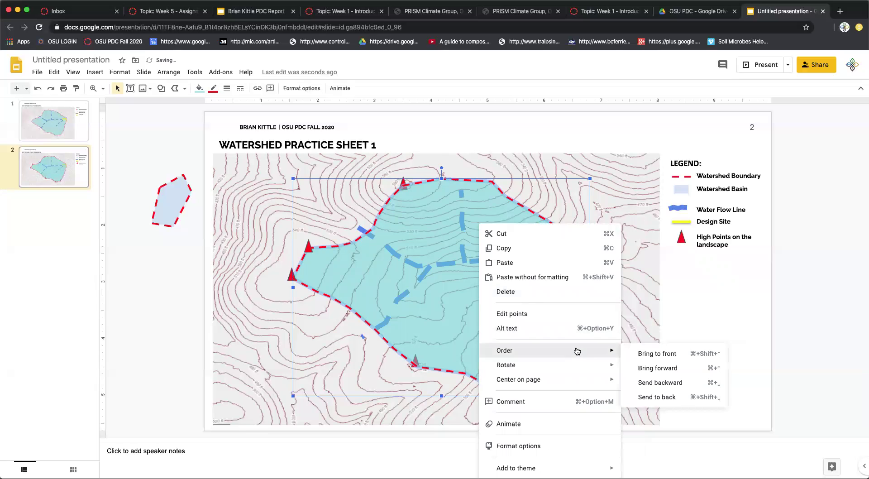
click(663, 369)
- Bring the blue flow lines to the front, then return the basin over the watershed
drag(468, 282, 269, 285)
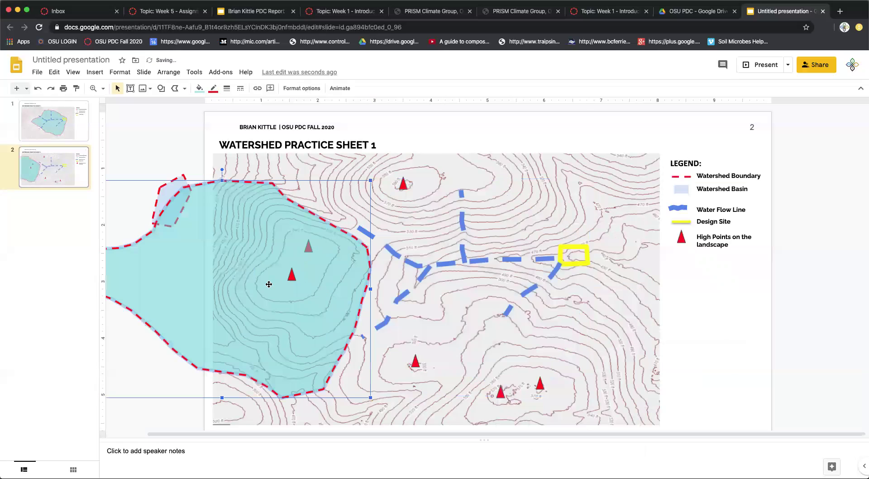
click(483, 262)
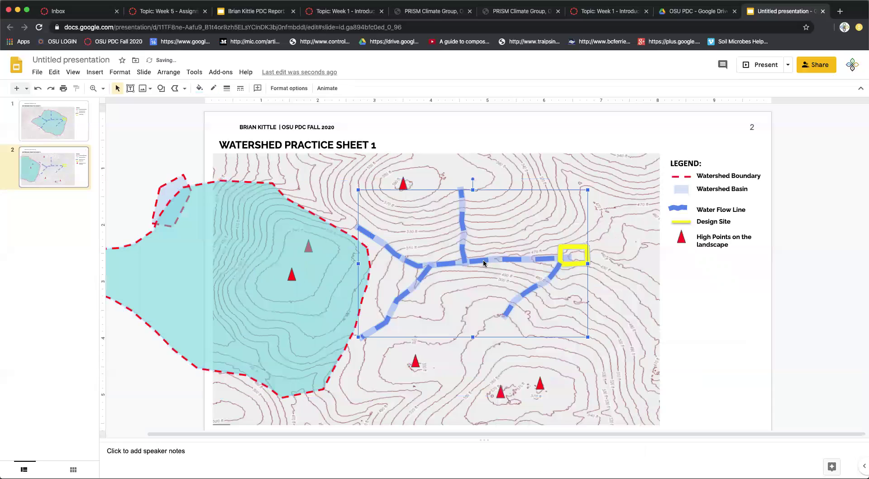
right_click(468, 260)
mouse_move(569, 329)
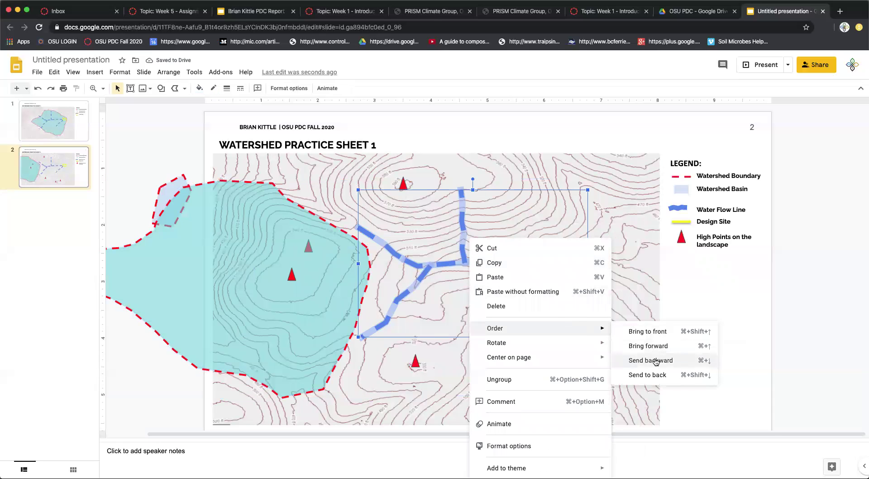
click(654, 337)
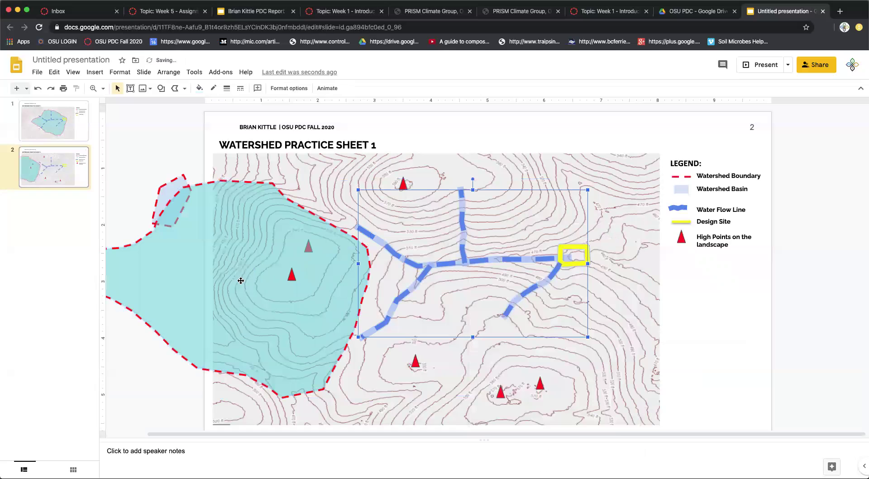
click(264, 262)
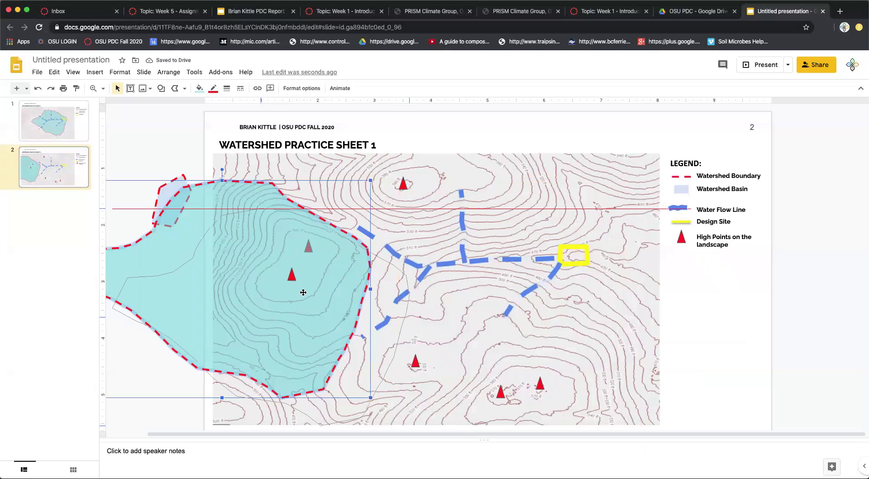
drag(468, 266, 483, 262)
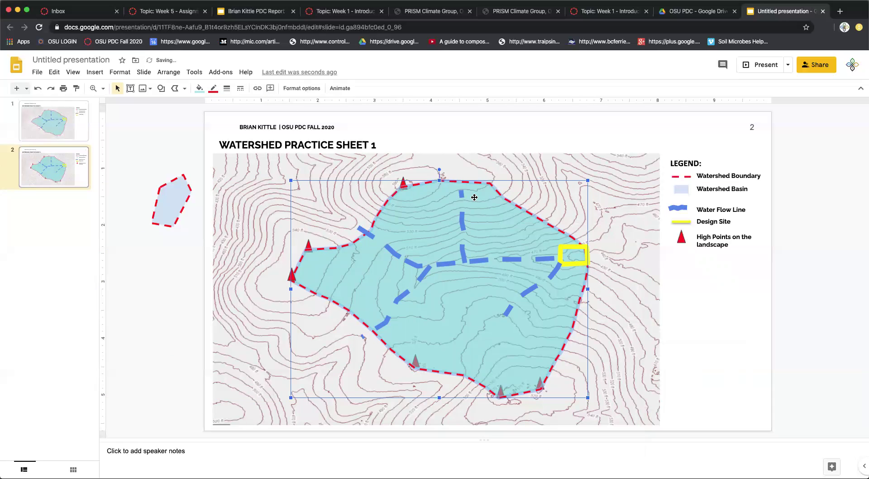
click(696, 311)
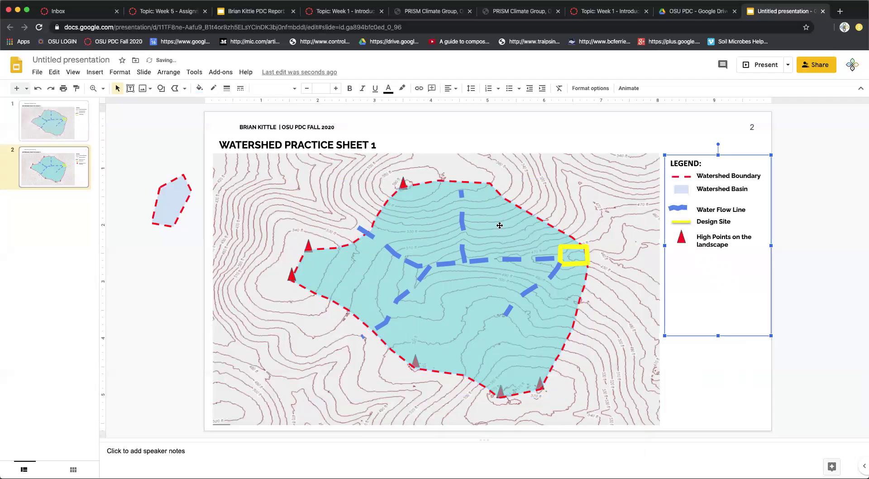